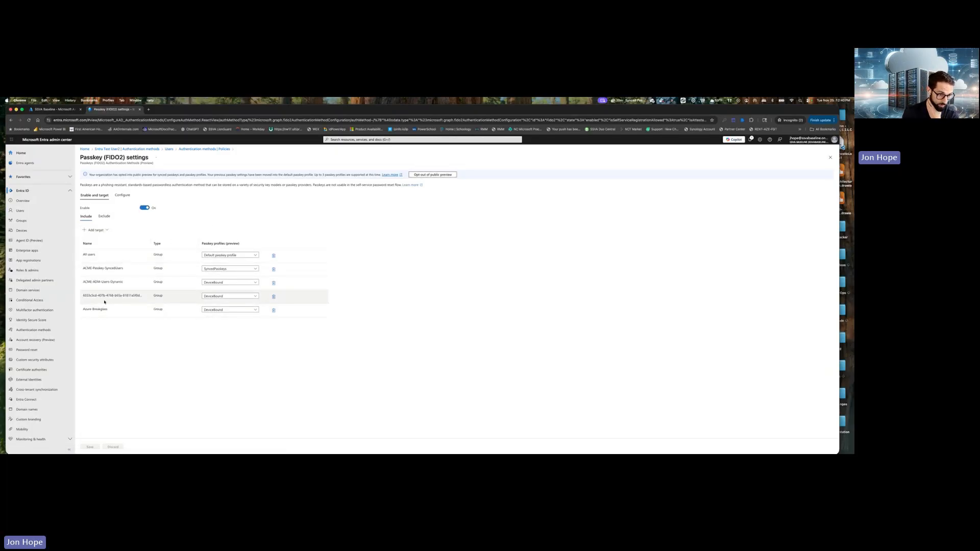
Review the SyncedPasskeys profile assigned to ACME-Passkey-SyncedUsers in the Passkey (FIDO2) settings, and return to the authentication policies.
left_click_drag(82, 268, 124, 270)
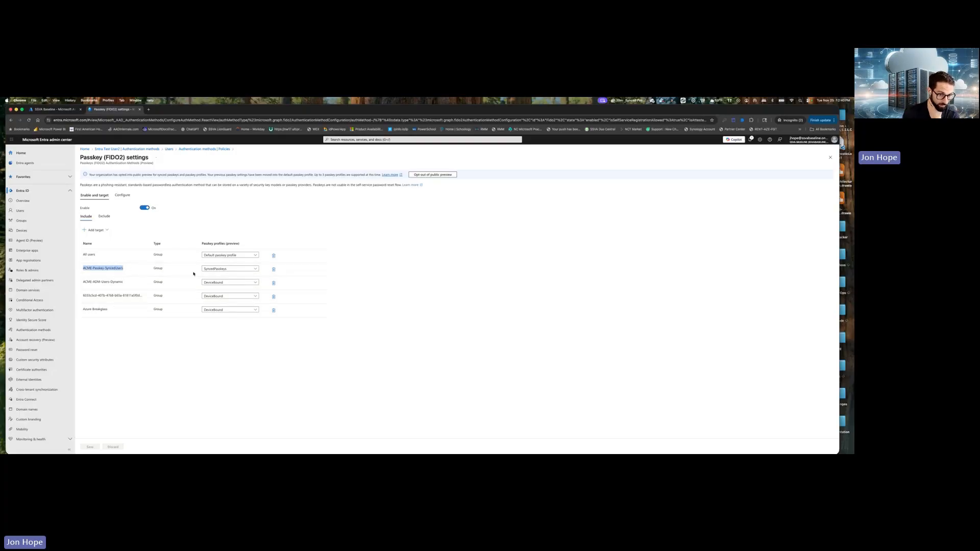
left_click(122, 195)
left_click(94, 285)
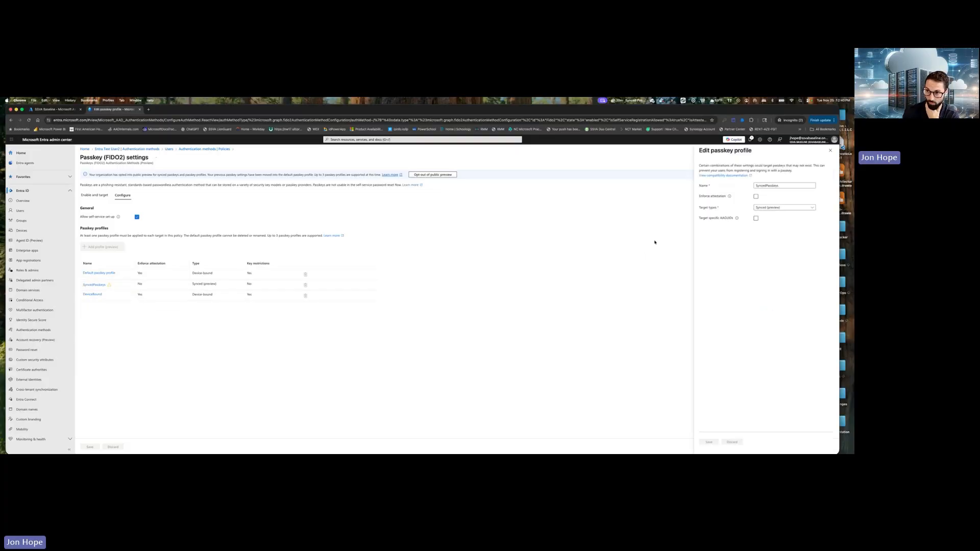
left_click(830, 150)
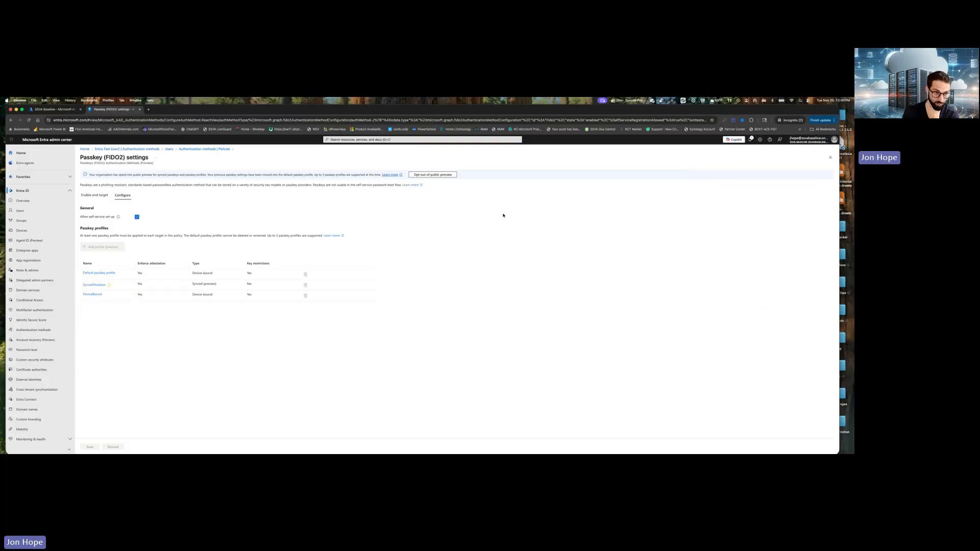
left_click(205, 149)
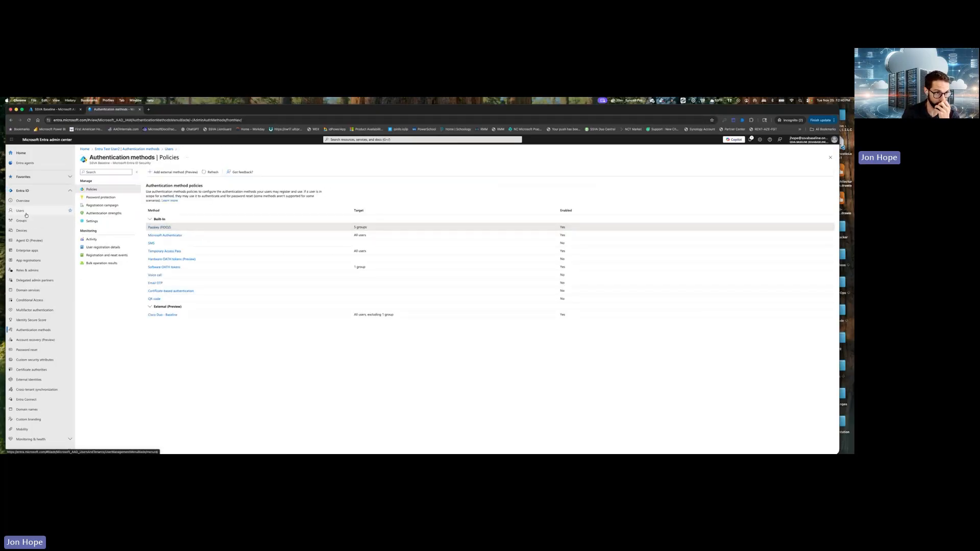
Search the tenant's user list for "Entra".
left_click(26, 215)
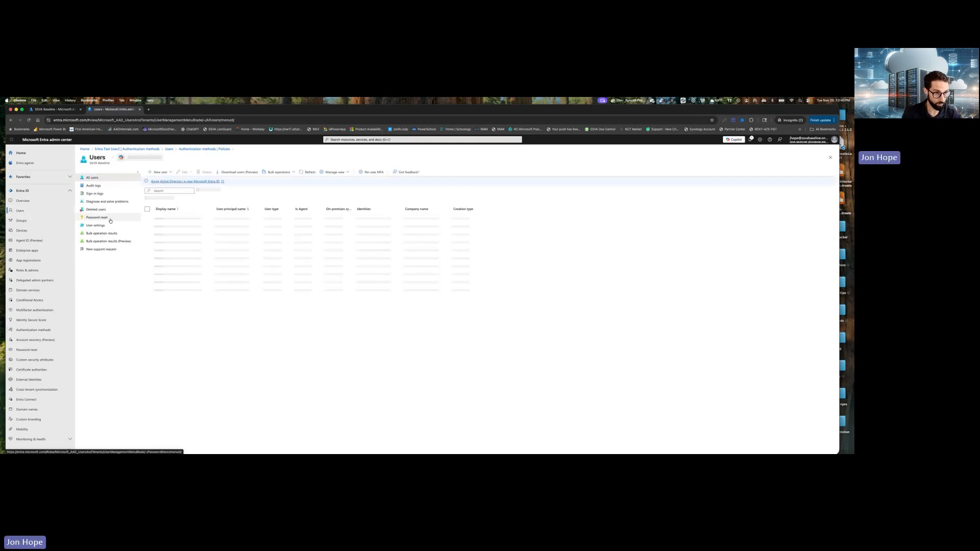
left_click(161, 192)
type("Entra")
key("BackSpace")
type("ra")
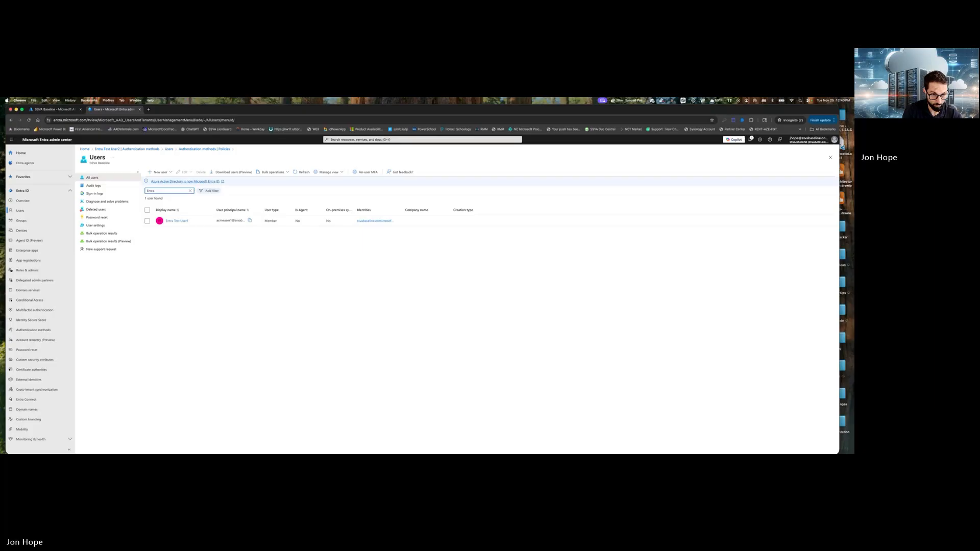
Start creating a new internal user with acmeuser2 as the user principal name.
left_click(159, 172)
left_click(200, 200)
left_click(155, 209)
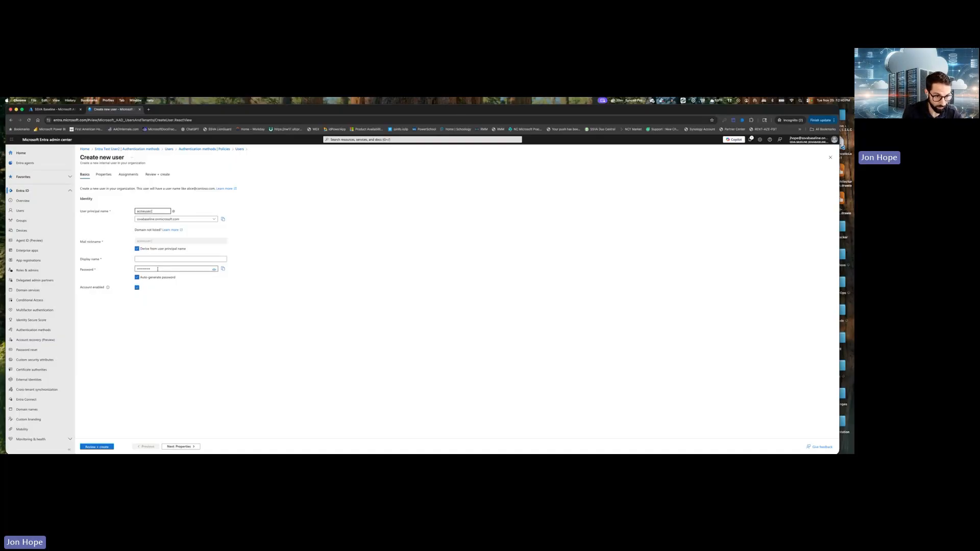
Turn off password auto-generation, enter the account password, and set the display name to "Entra Test User2".
left_click_drag(158, 269, 142, 269)
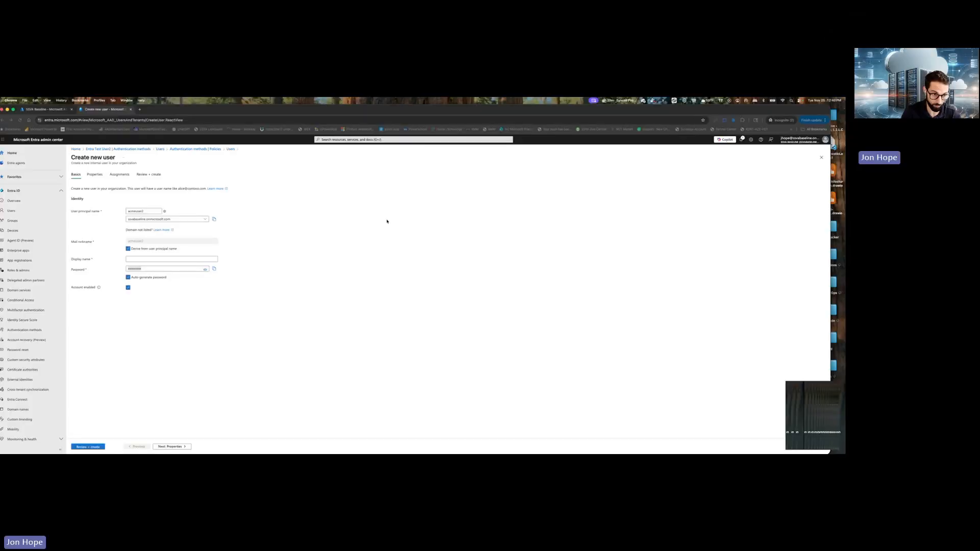
left_click(137, 277)
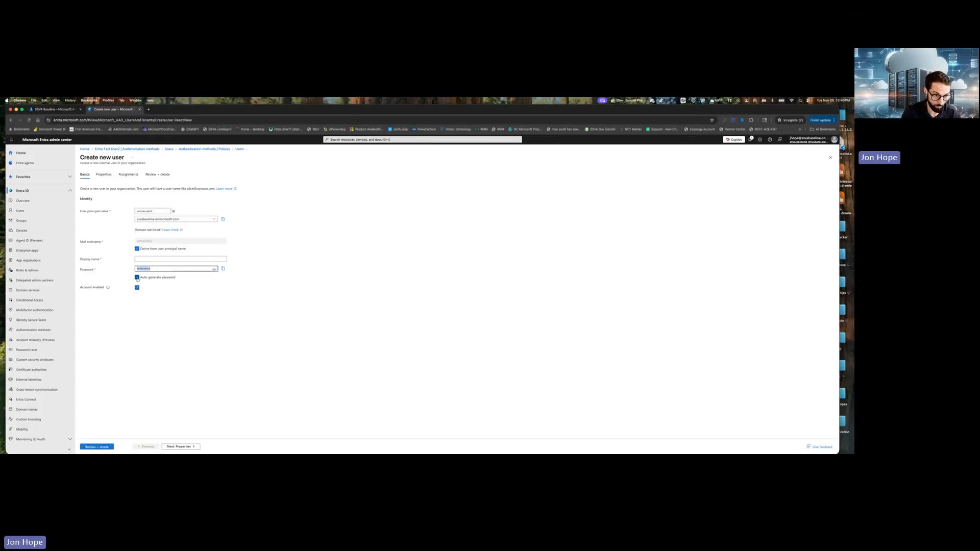
left_click(155, 270)
key("super+v")
left_click(145, 259)
left_click(146, 259)
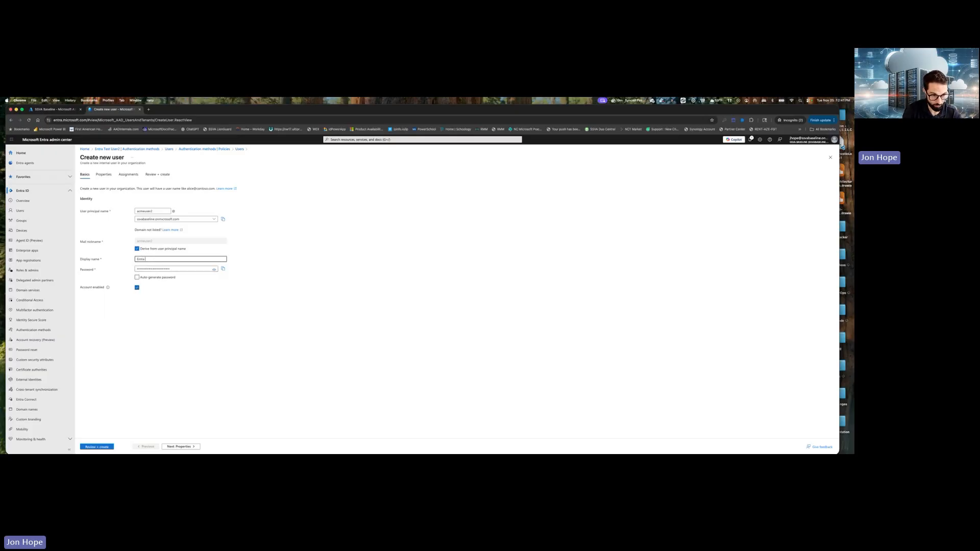
type("Entra Test User2")
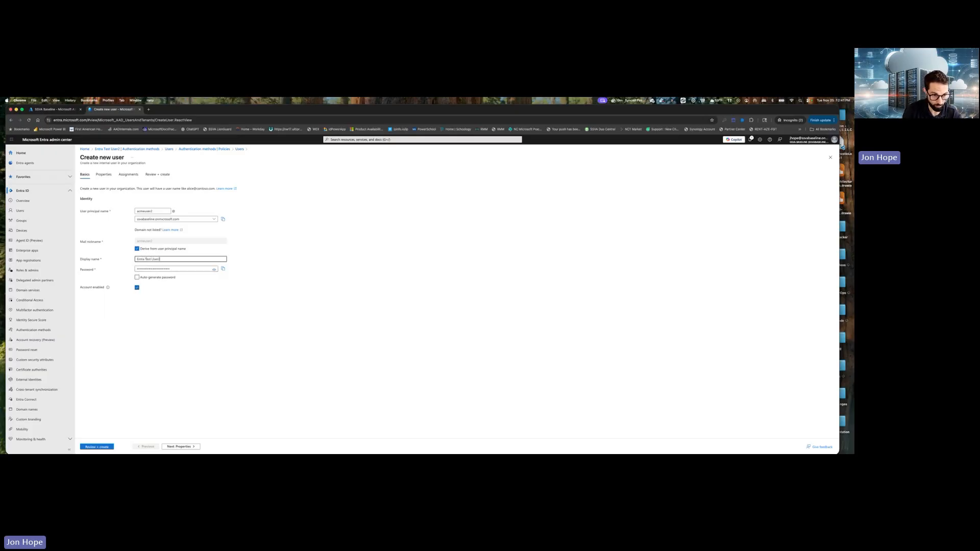
Fill in the new user's properties with first name "Entra Test", last name "User2" and job title "Synced Passkey User".
left_click(180, 447)
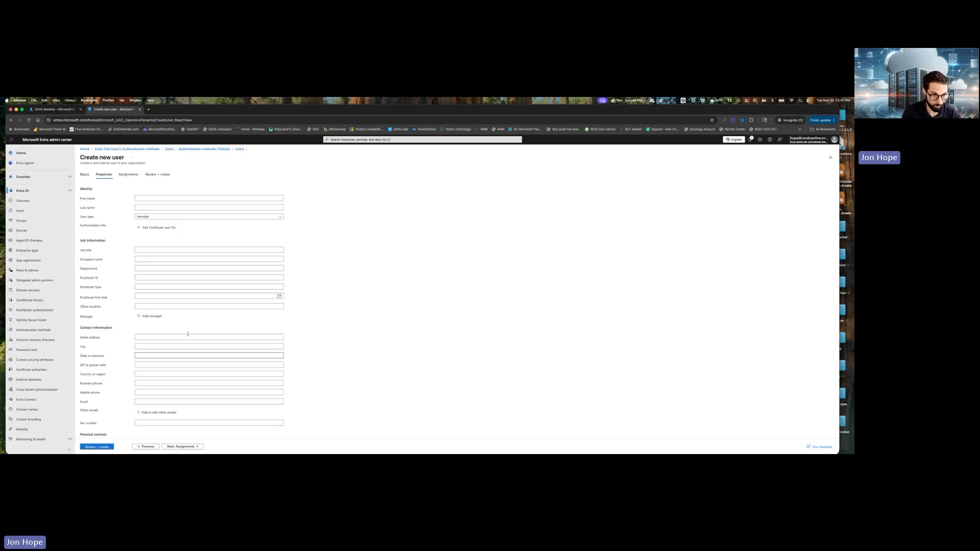
left_click(144, 197)
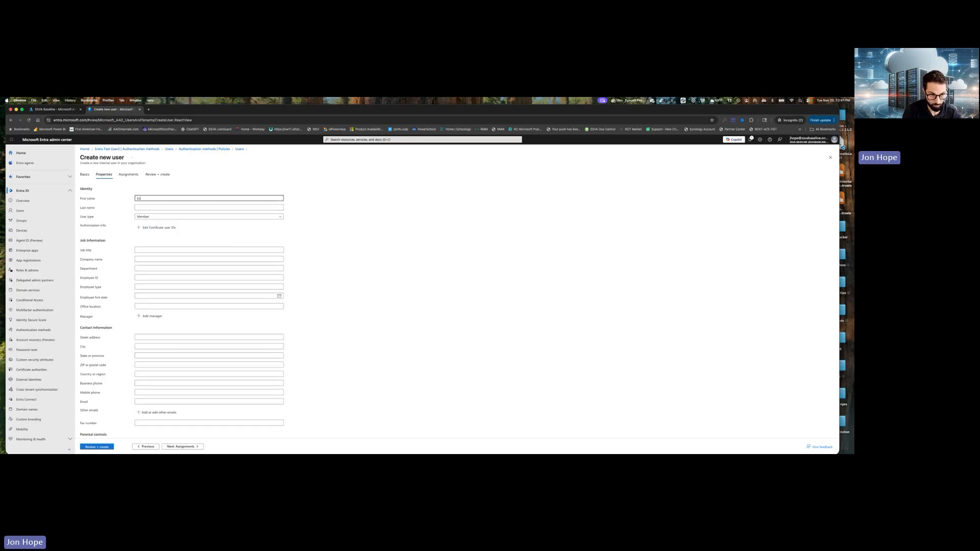
type("Entra Test")
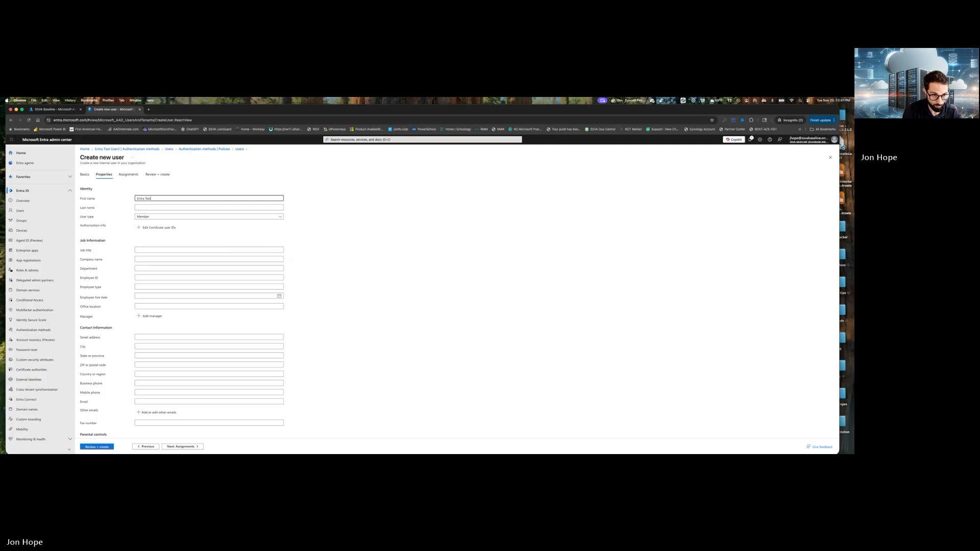
key("Tab")
type("User2")
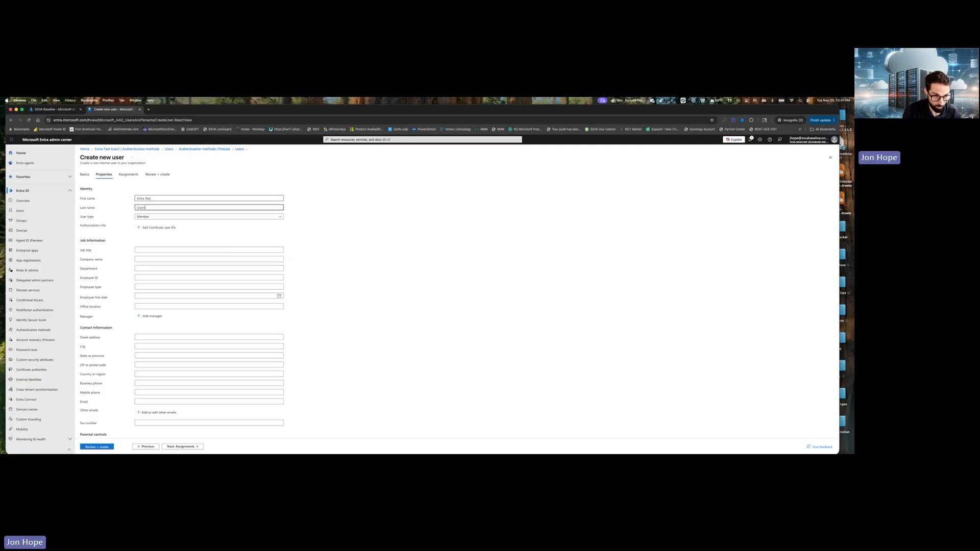
left_click(146, 249)
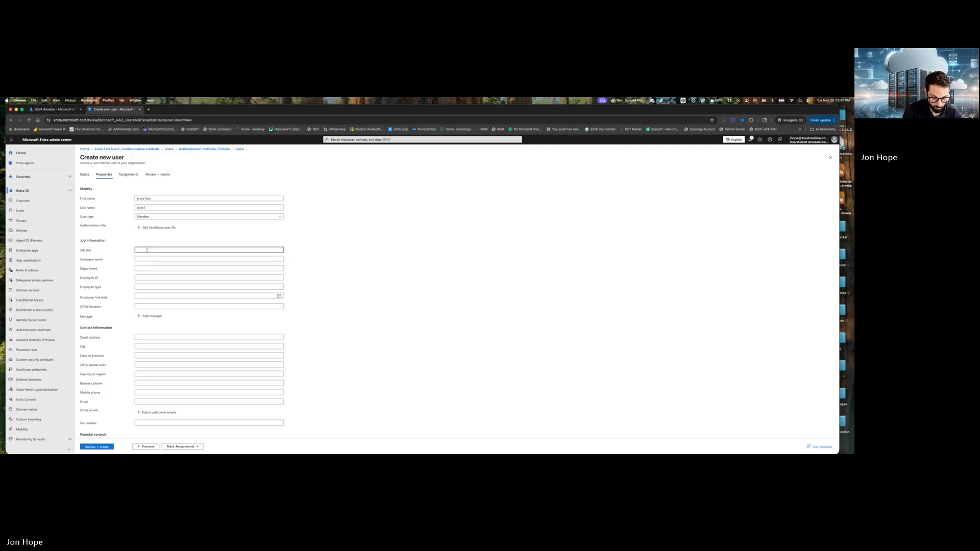
type("Synced Passkey")
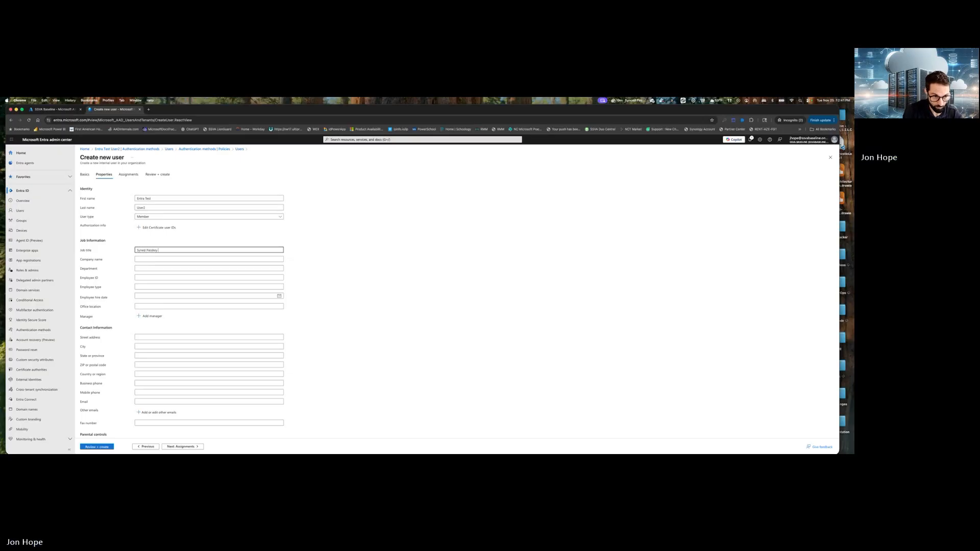
type(" User")
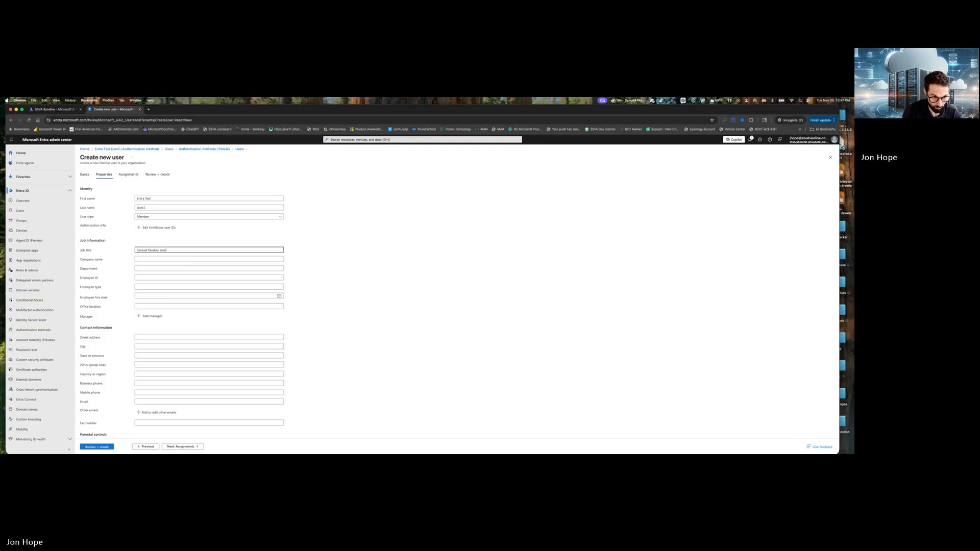
Assign the new user to the ACME-Passkey-SyncedUsers group.
left_click(188, 447)
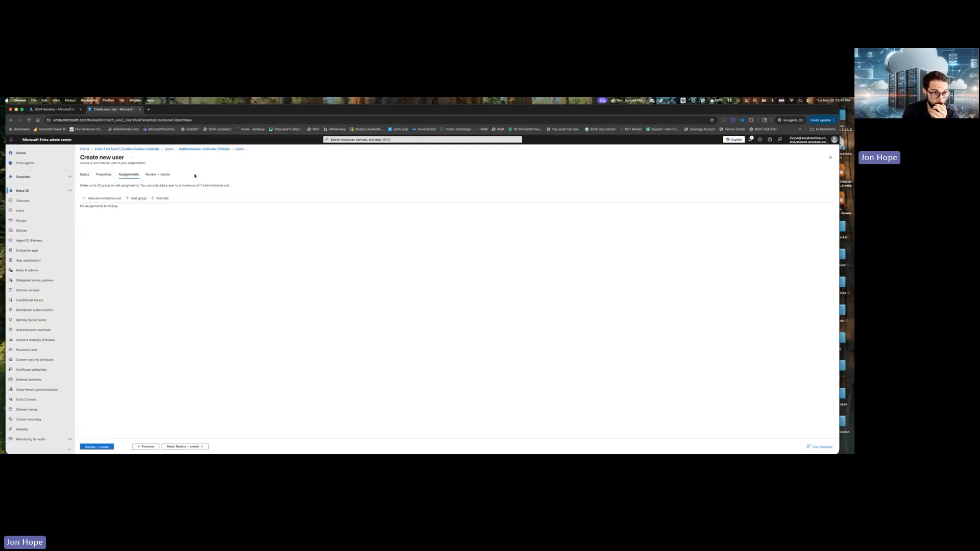
left_click(138, 198)
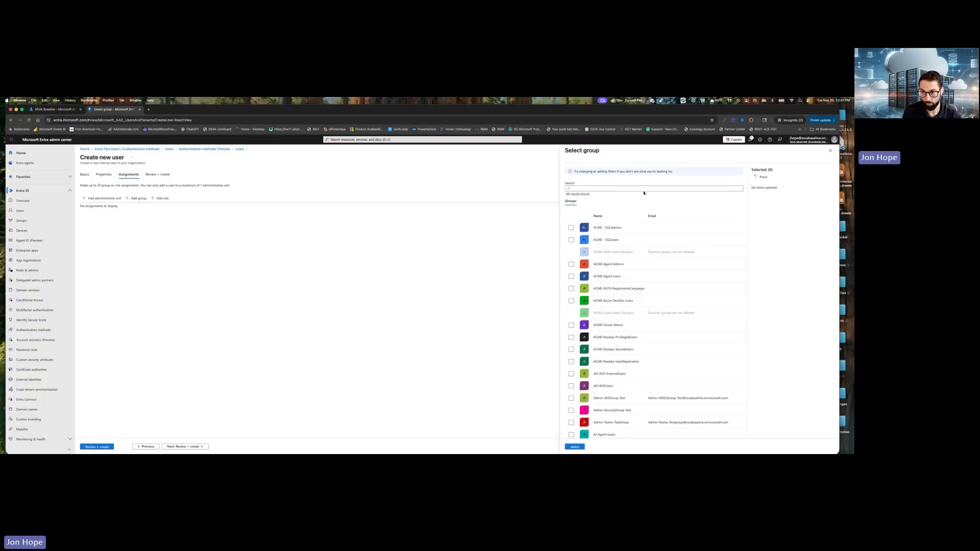
left_click(643, 188)
type("ACME")
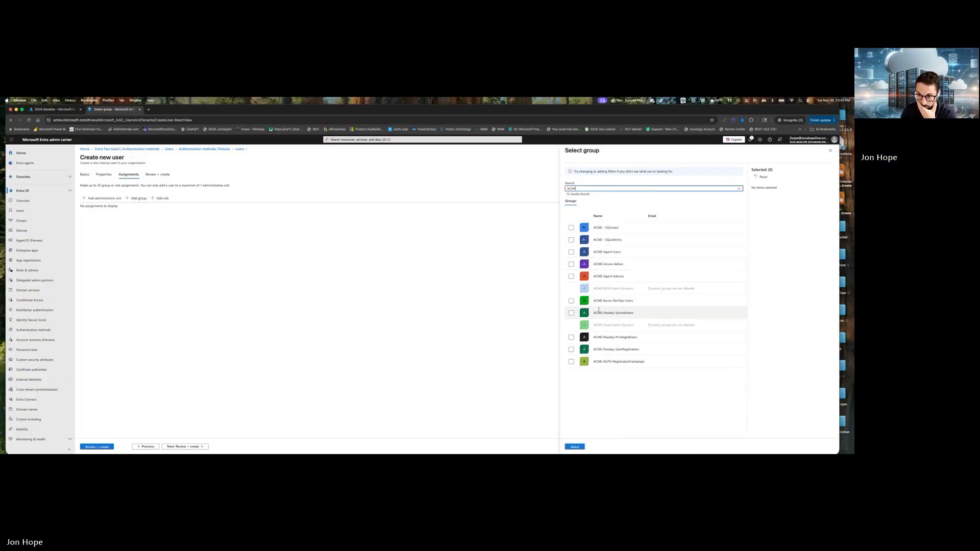
left_click(572, 313)
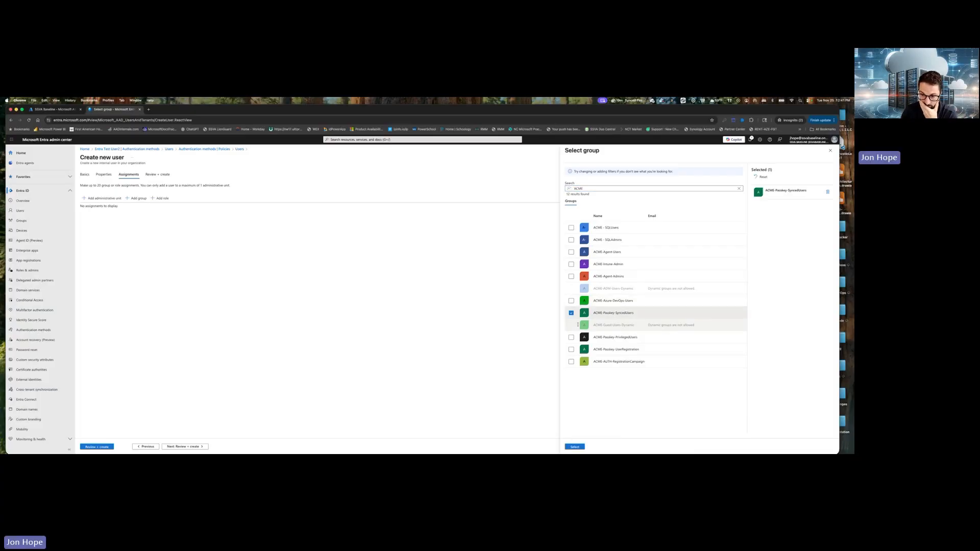
left_click(574, 447)
Review and create the user, and refresh the user list.
left_click(197, 447)
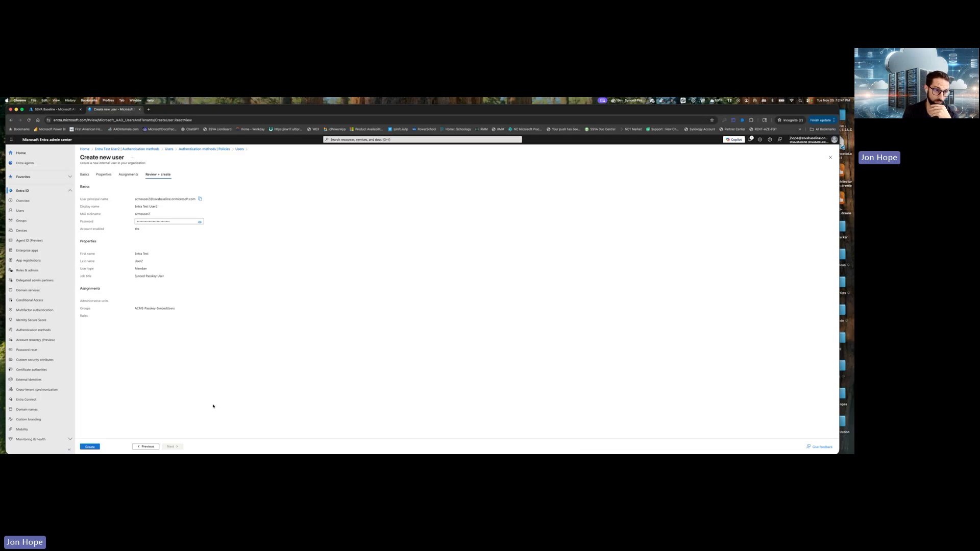
left_click(90, 447)
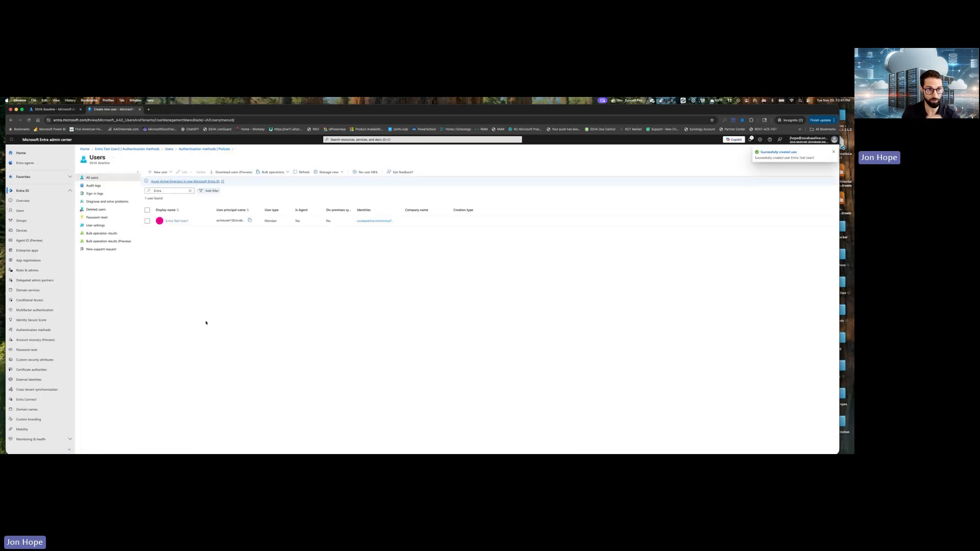
left_click(303, 172)
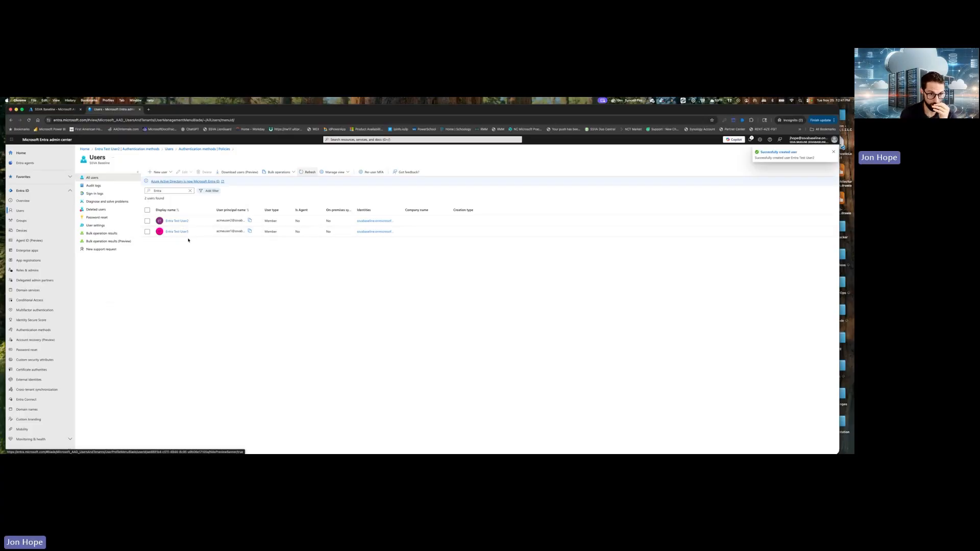
Open the authentication methods of Entra Test User2 and reload the page.
left_click(185, 223)
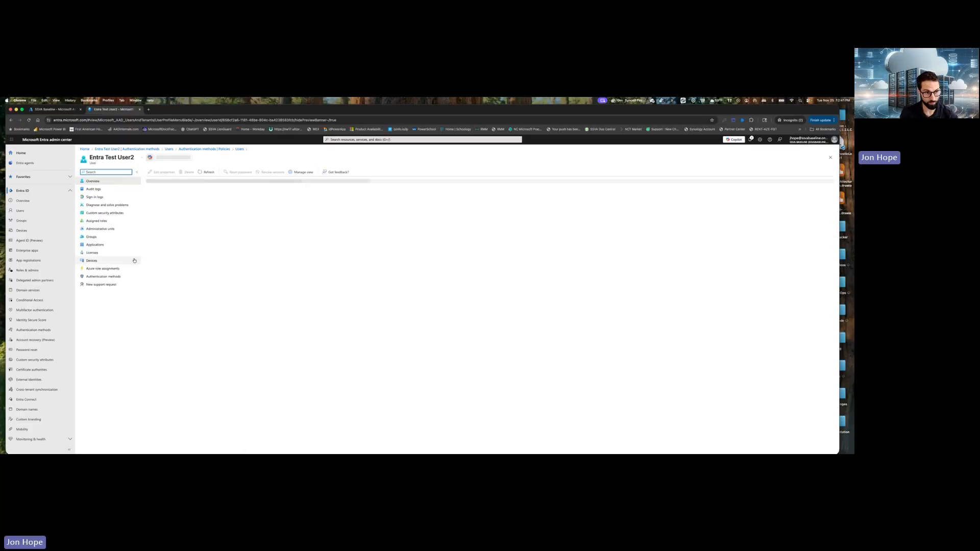
left_click(123, 276)
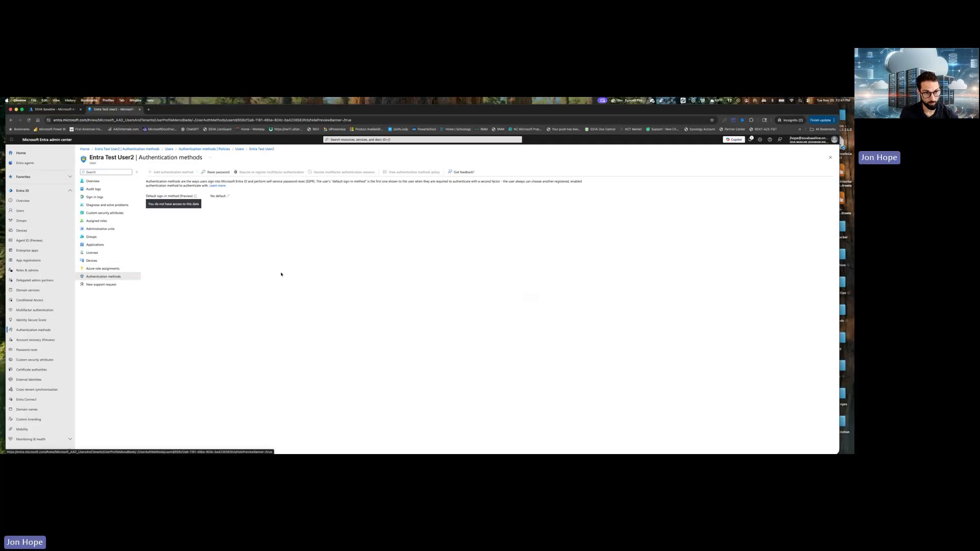
left_click(28, 120)
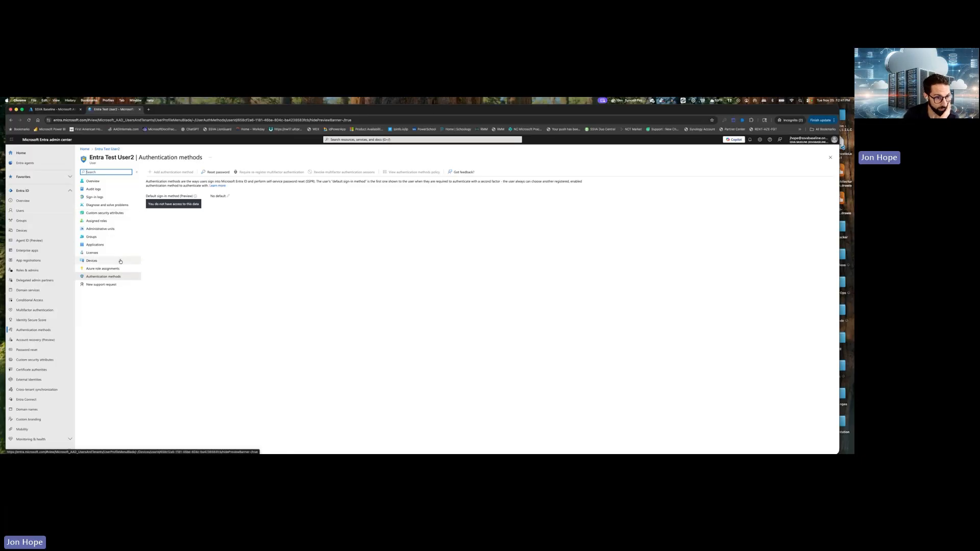
Find Entra Test User2 by searching all users for "entra", open its authentication methods and reload the page.
left_click(28, 208)
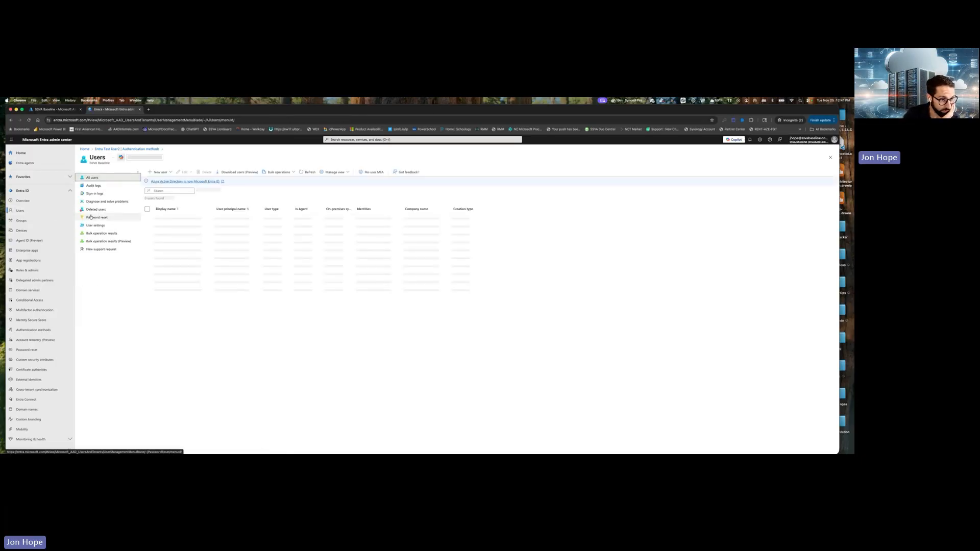
left_click(171, 190)
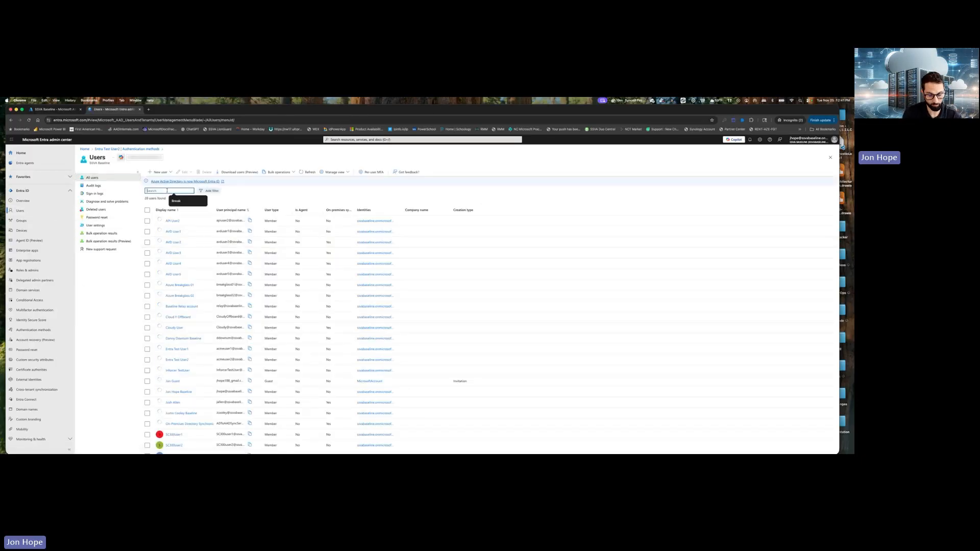
type("Entra")
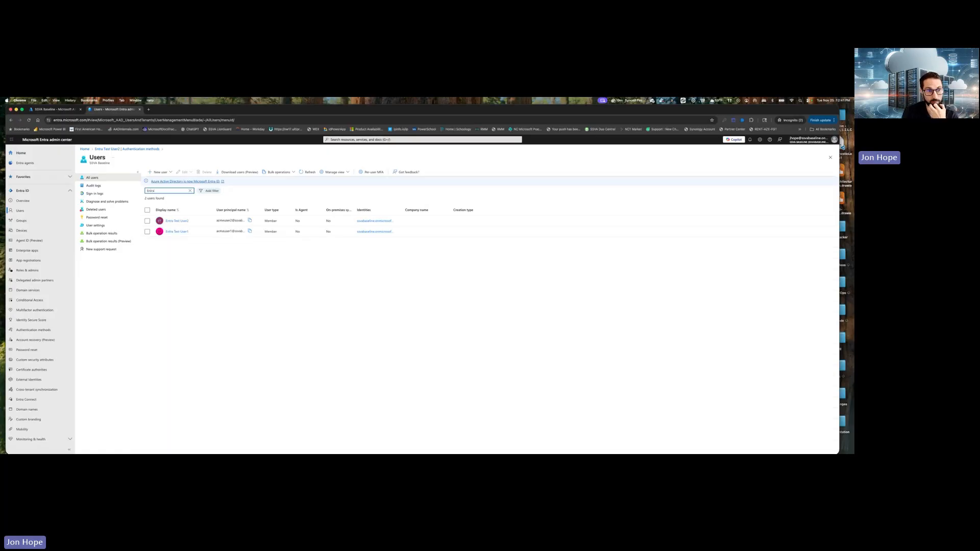
left_click(177, 220)
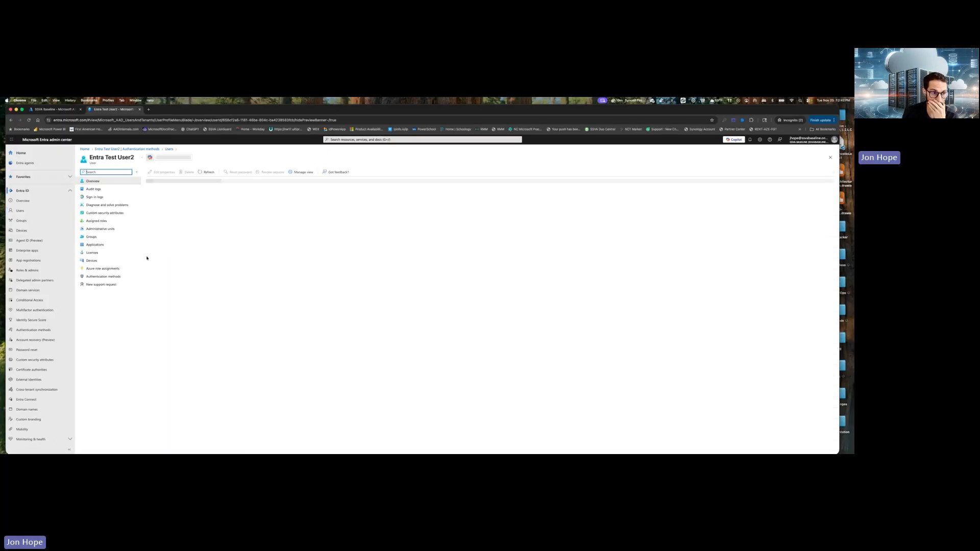
left_click(105, 276)
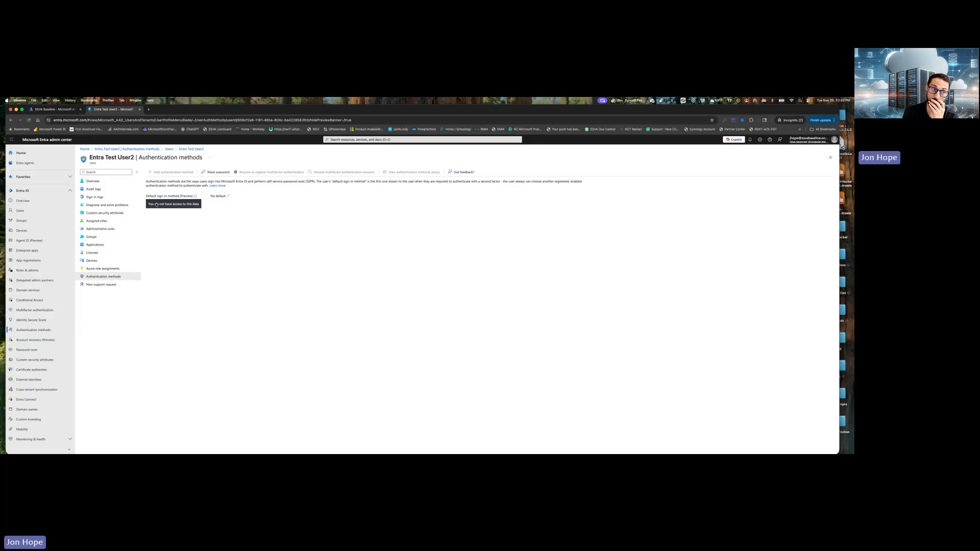
left_click(29, 121)
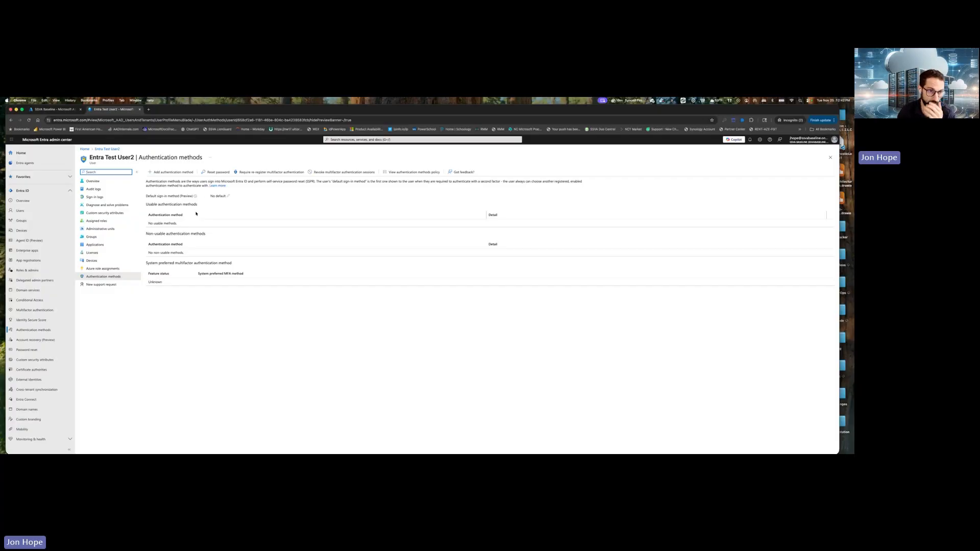
Add a Temporary Access Pass as an authentication method for Entra Test User2, without a delayed start time.
left_click(176, 174)
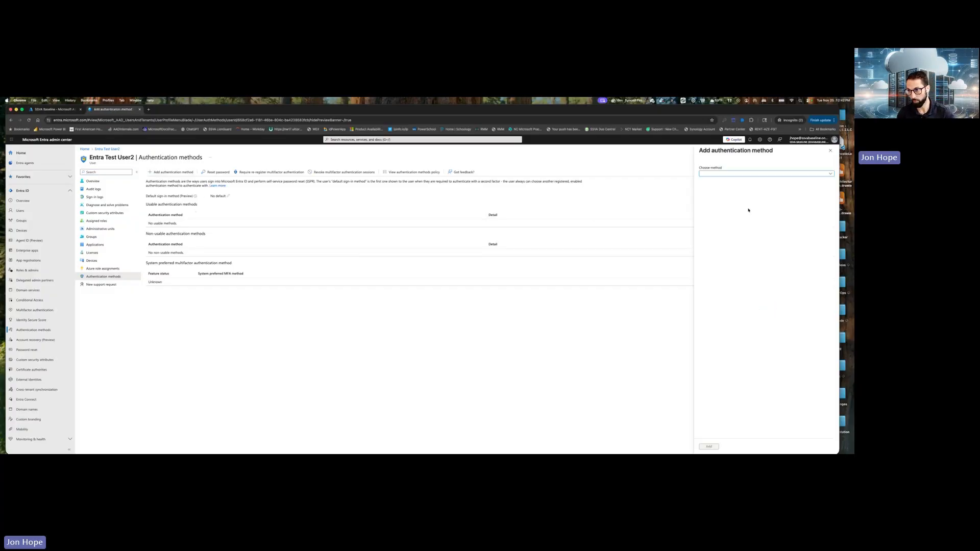
left_click(740, 174)
left_click(733, 197)
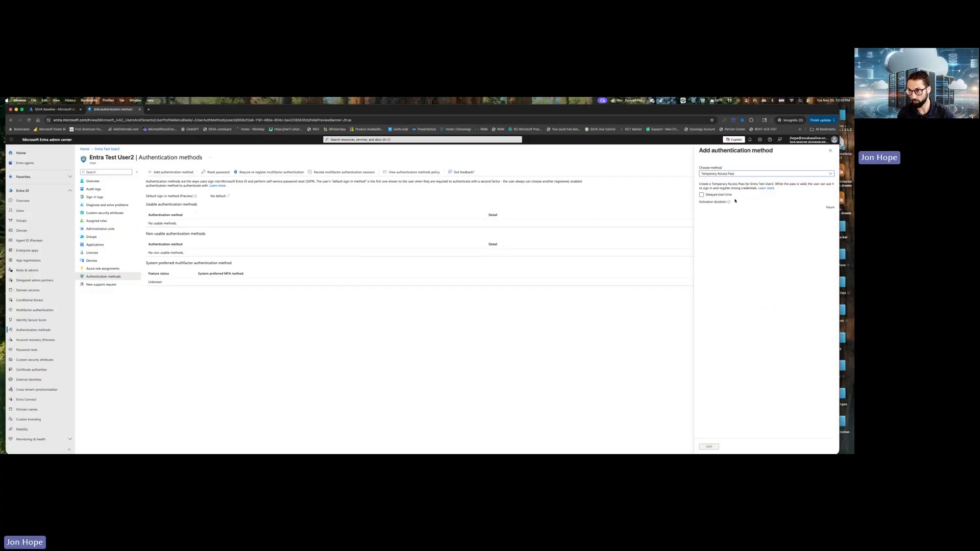
left_click(709, 447)
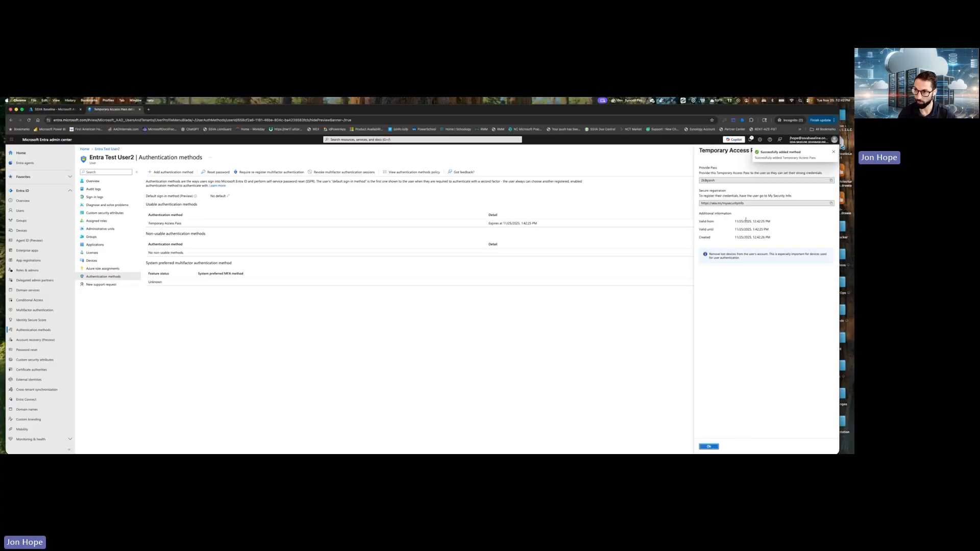
Open the secure registration link aka.ms/mysecurityinfo in a new tab and copy the Temporary Access Pass from its details.
left_click(831, 181)
left_click(831, 203)
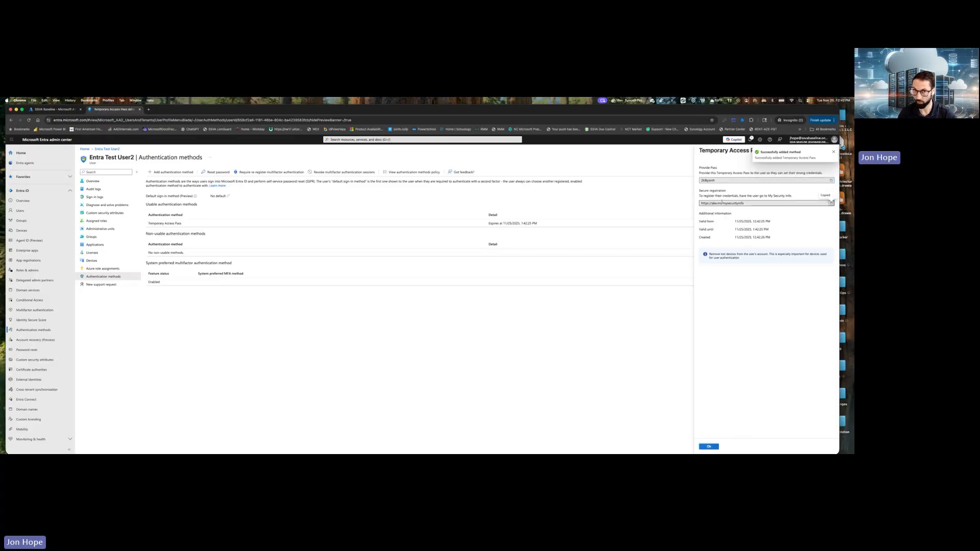
left_click(149, 109)
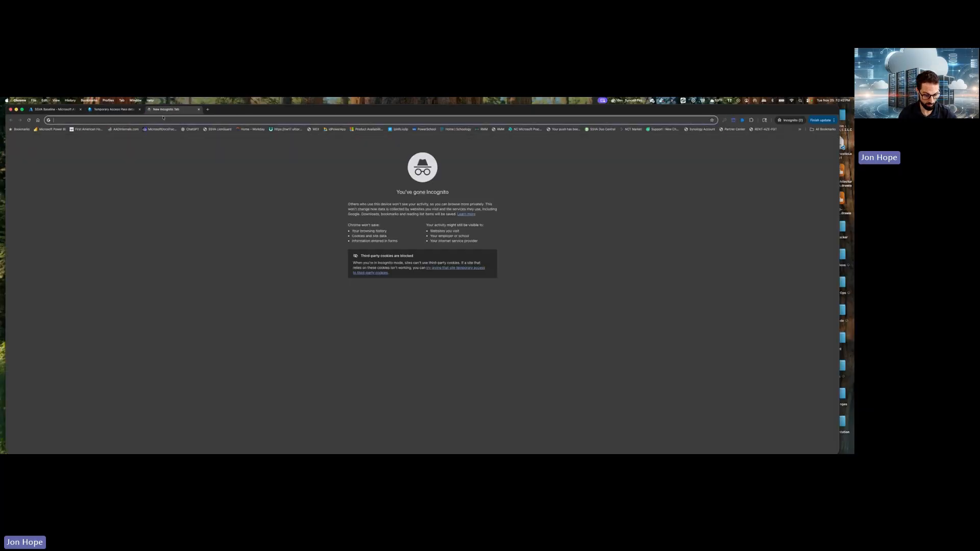
key("super+v")
key("Return")
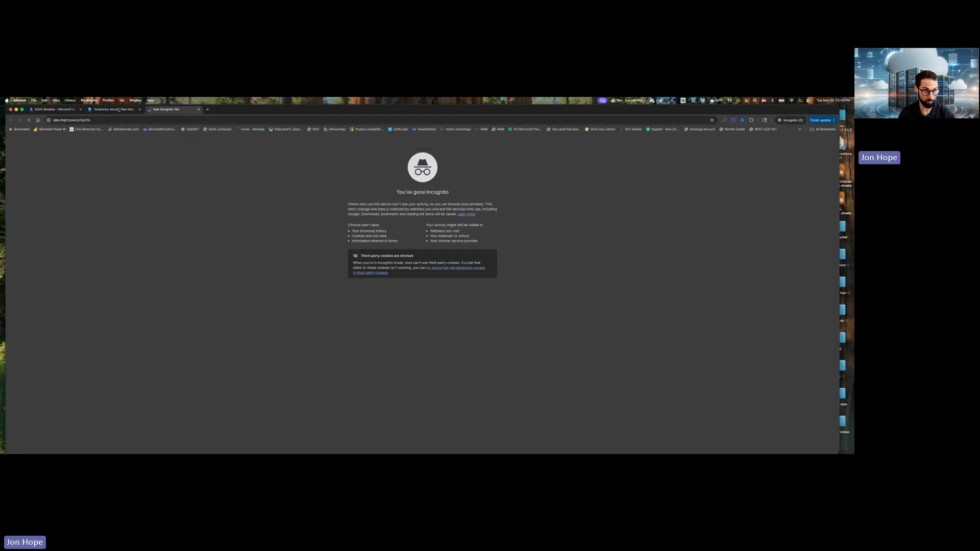
left_click(118, 110)
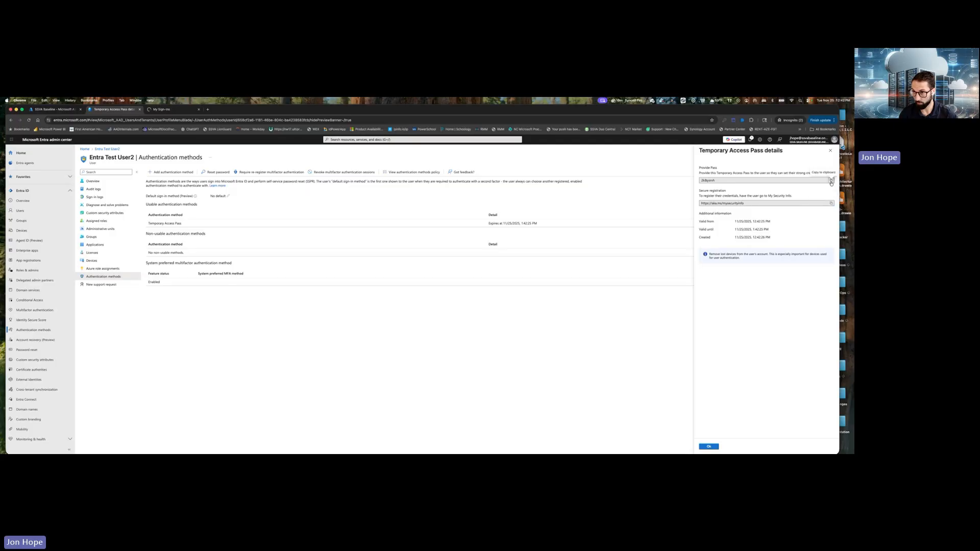
left_click(169, 109)
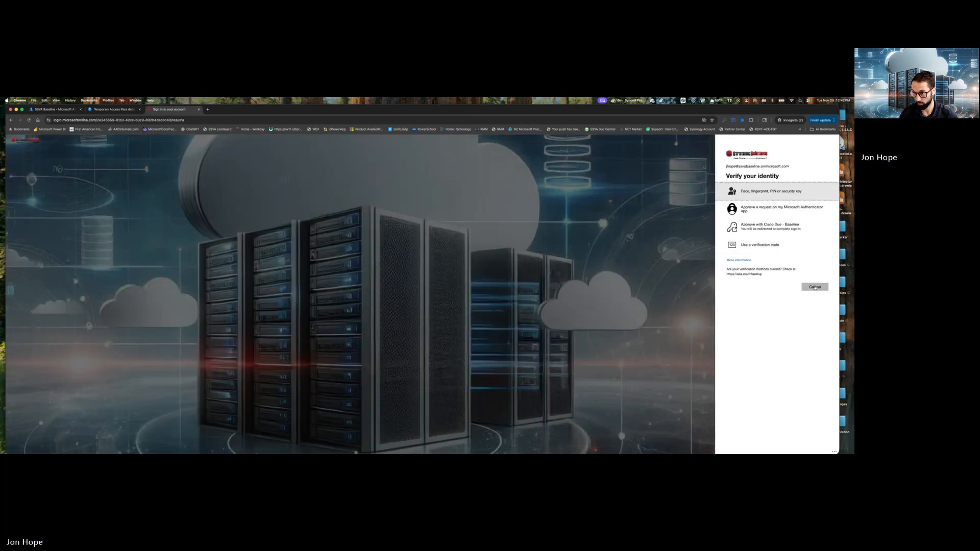
Cancel the admin account's identity verification and submit the new test user's sign-in address for a different account.
left_click(815, 288)
left_click(774, 257)
left_click(755, 177)
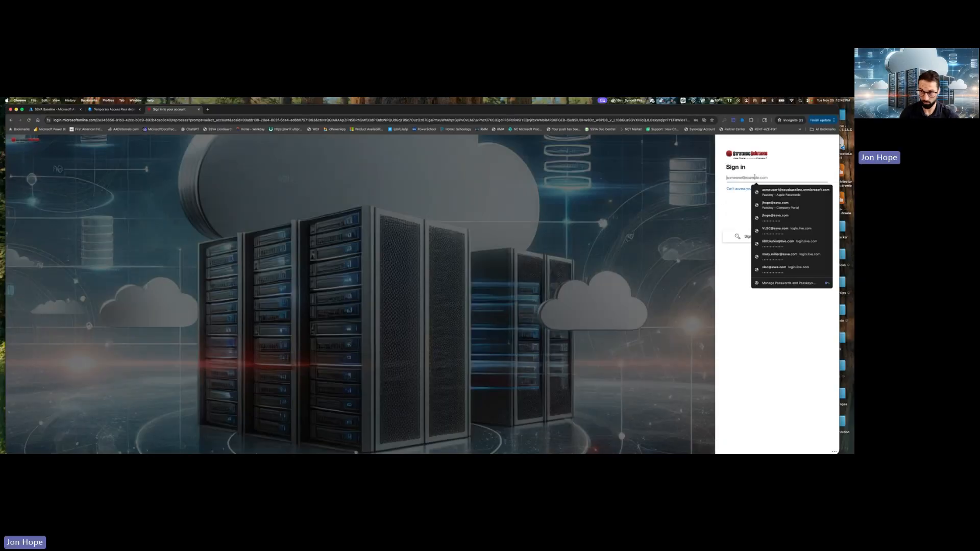
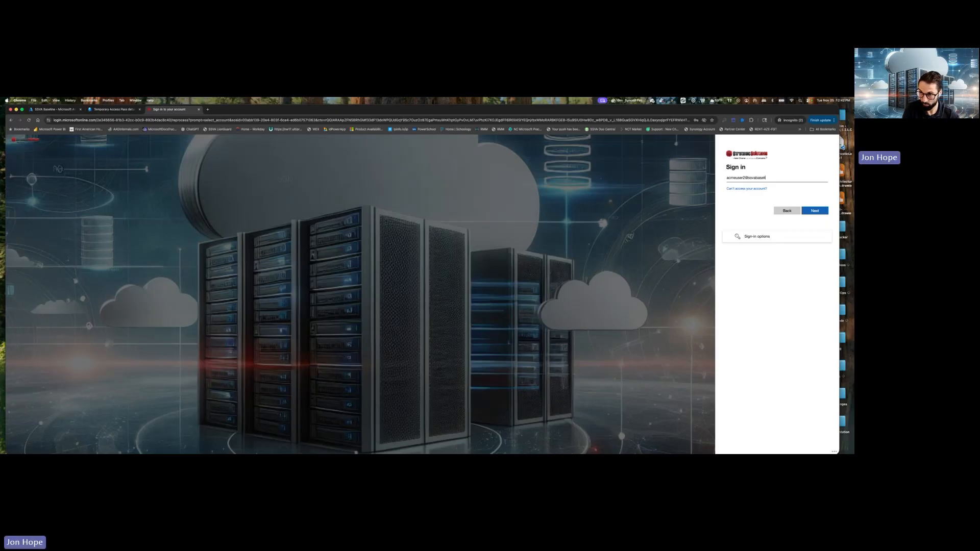
left_click(816, 211)
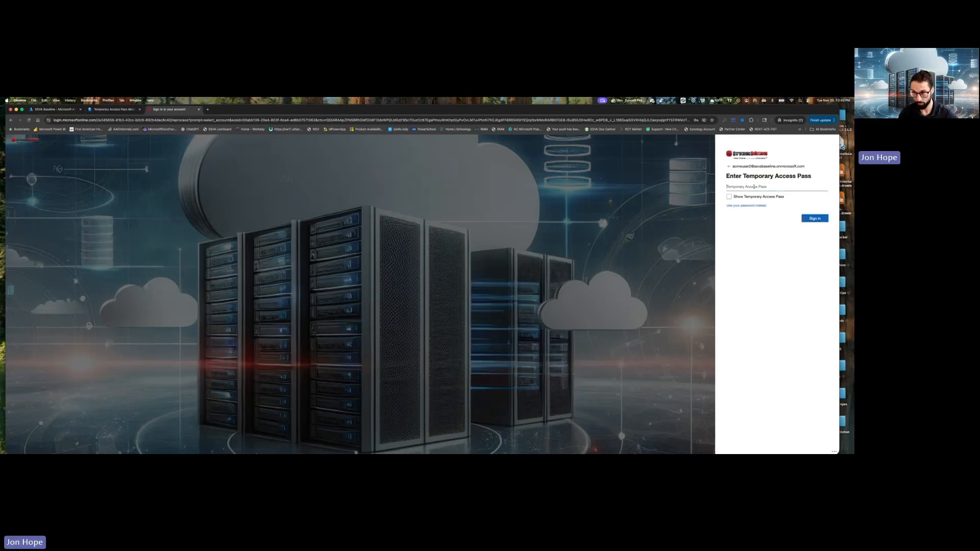
Enter the copied Temporary Access Pass and sign in as the test user.
left_click(754, 187)
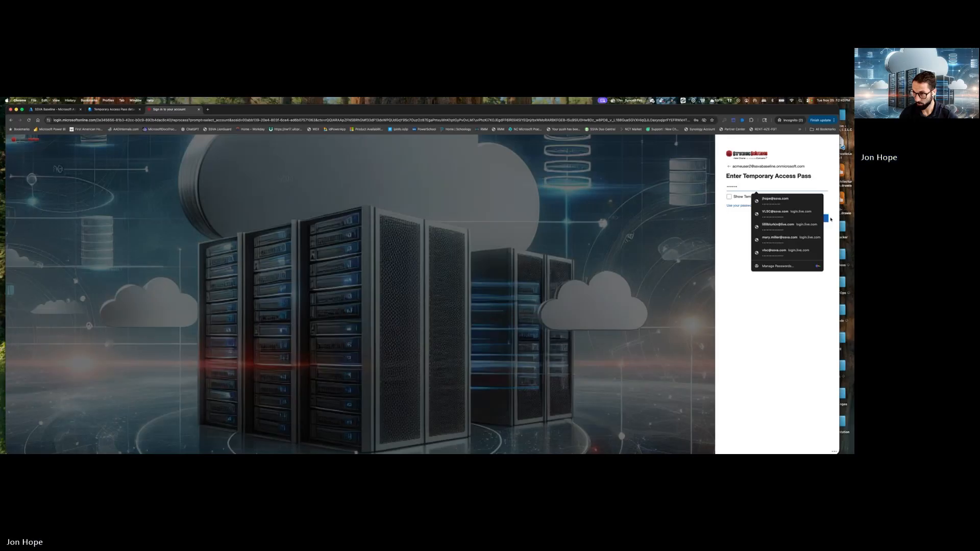
key("super+v")
left_click(810, 220)
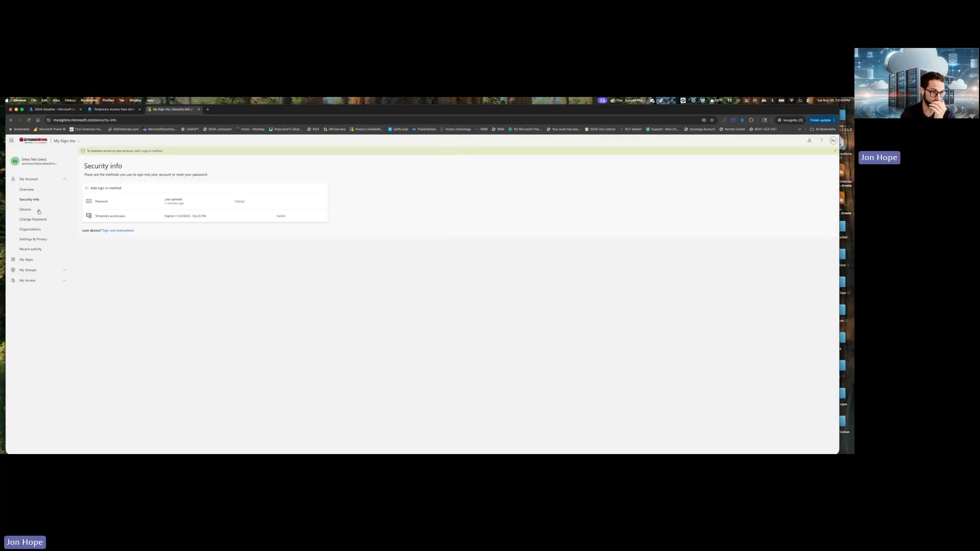
Add a Passkey sign-in method on the security info page and choose to save it in Passwords.
left_click(104, 189)
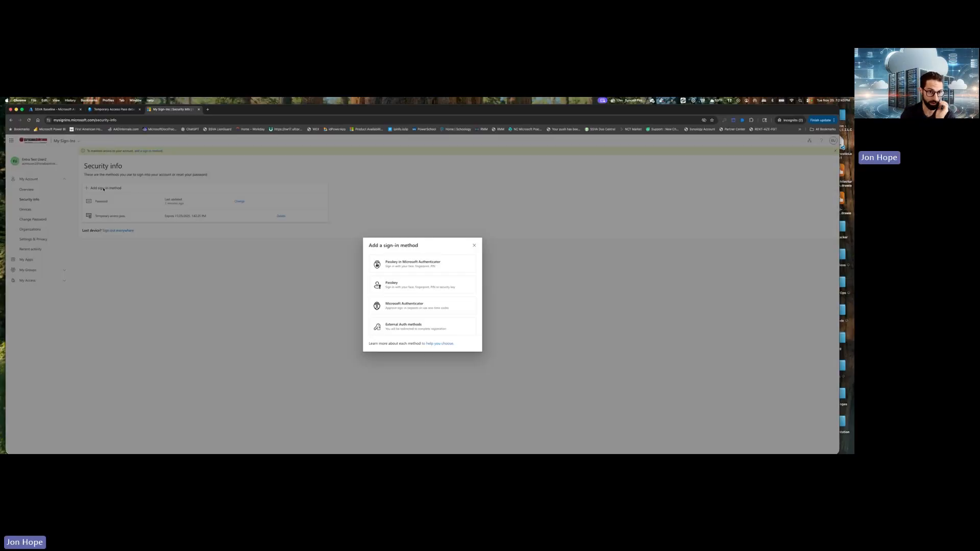
left_click(437, 284)
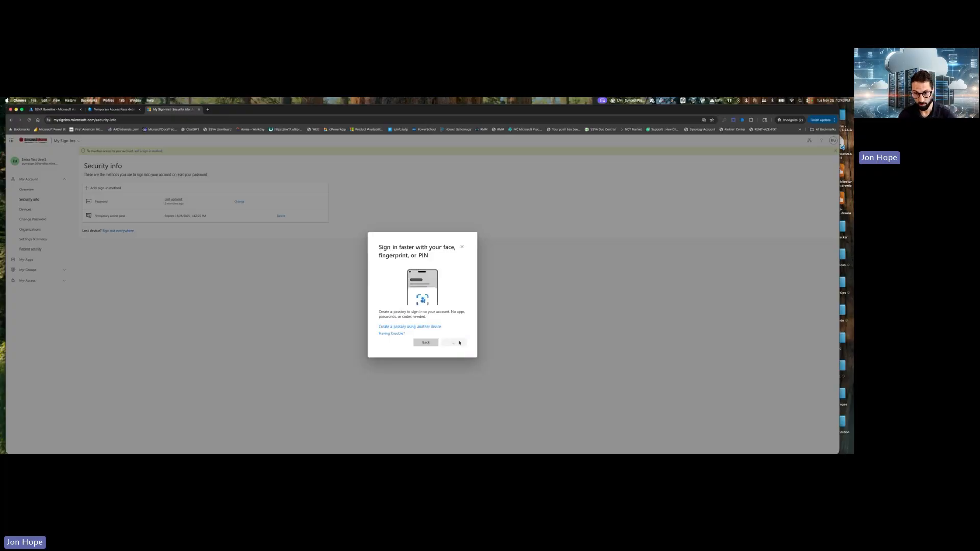
left_click(454, 342)
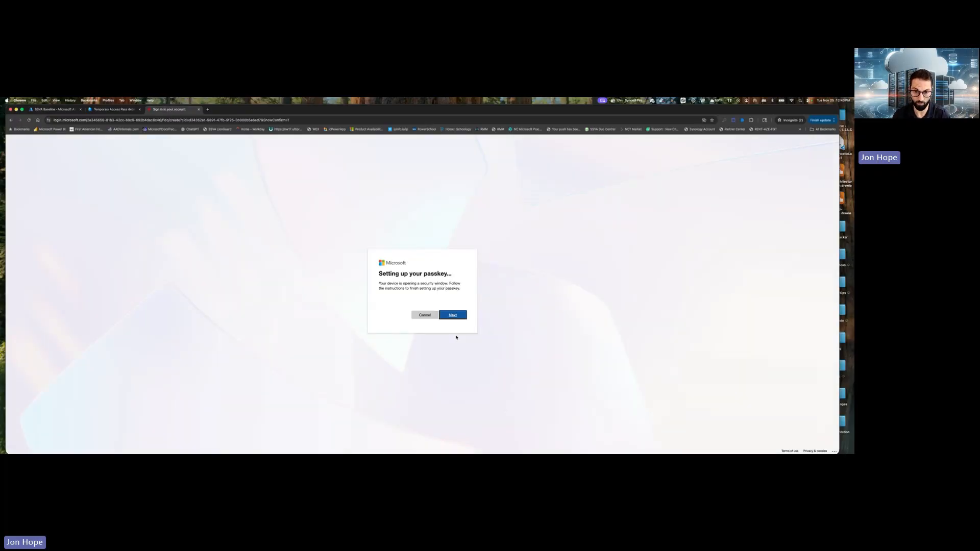
left_click(458, 315)
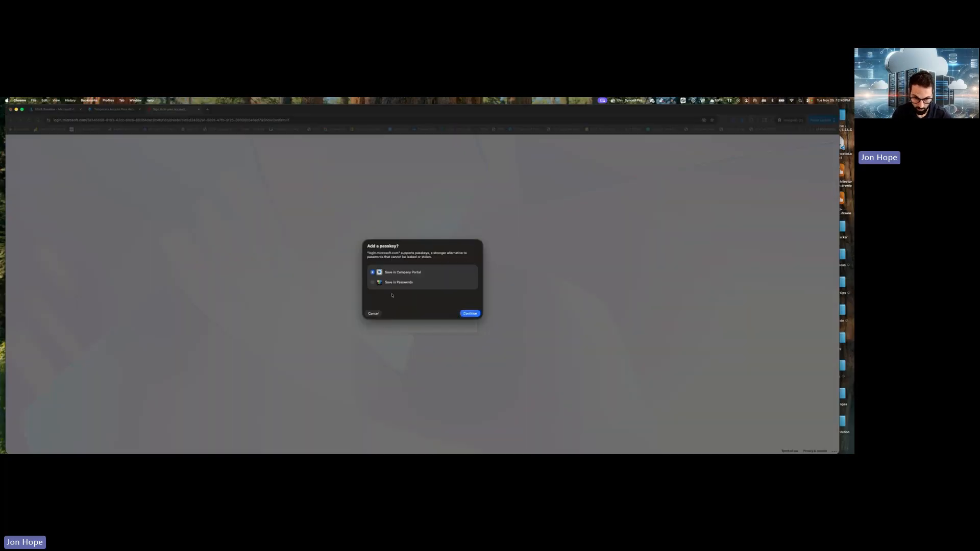
left_click(373, 283)
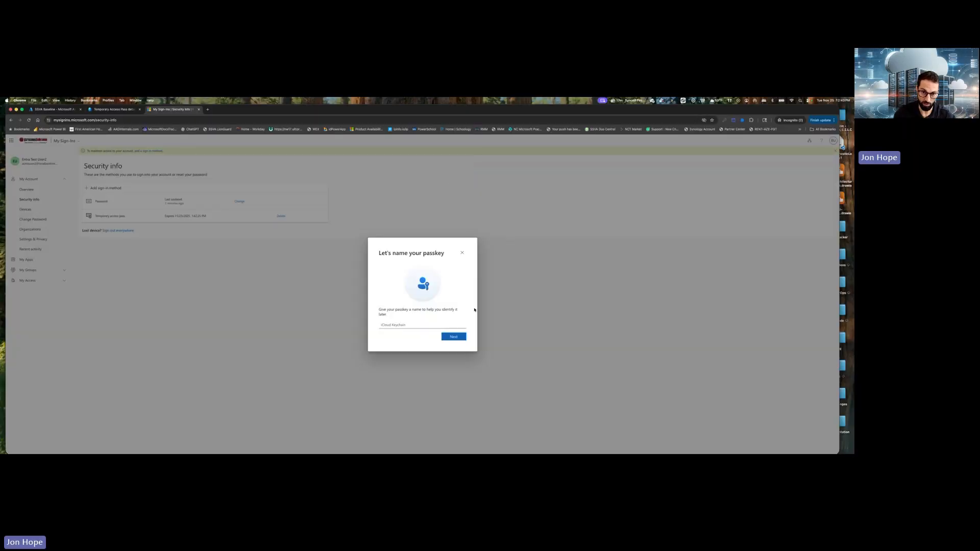
Name the new passkey "iCloud Keychain" and finish its registration.
left_click(424, 325)
type("iCloud Ke")
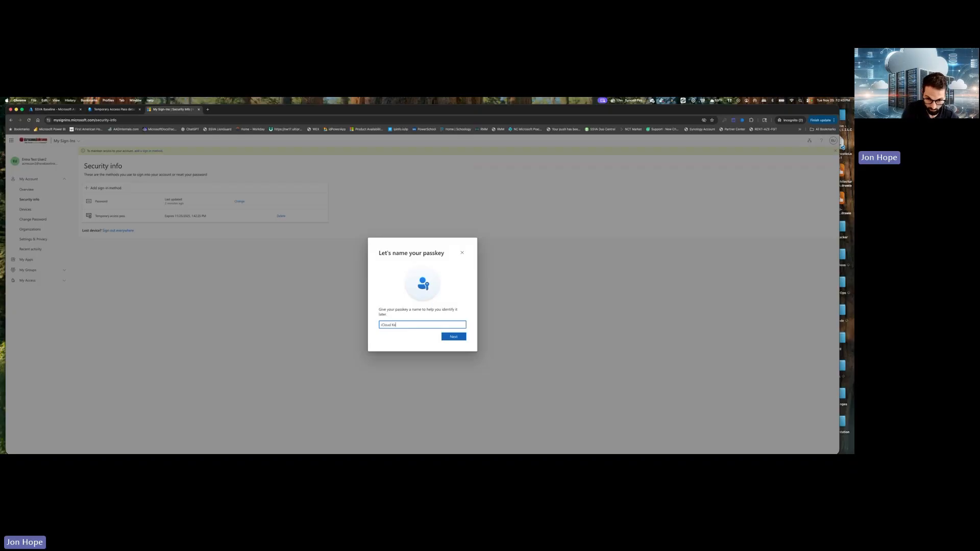
type("ychain")
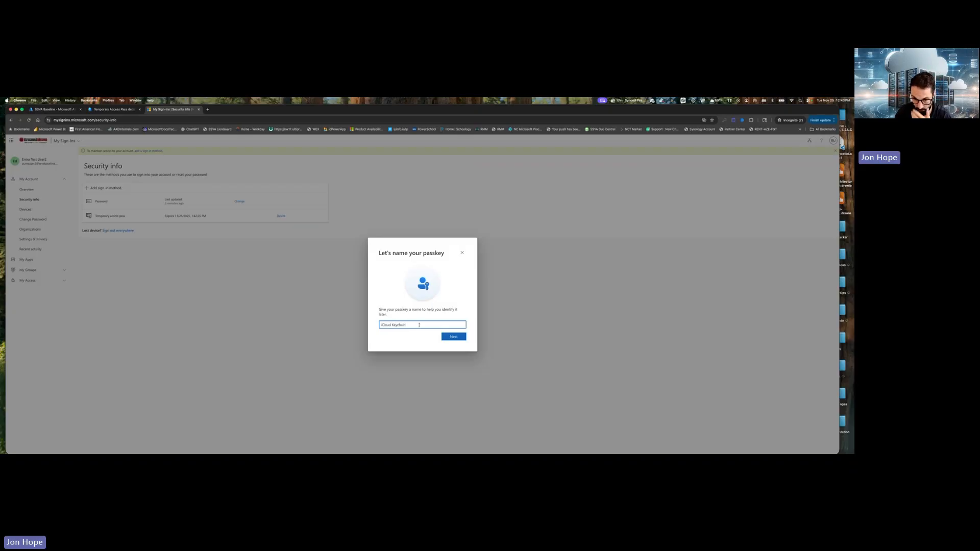
left_click(457, 339)
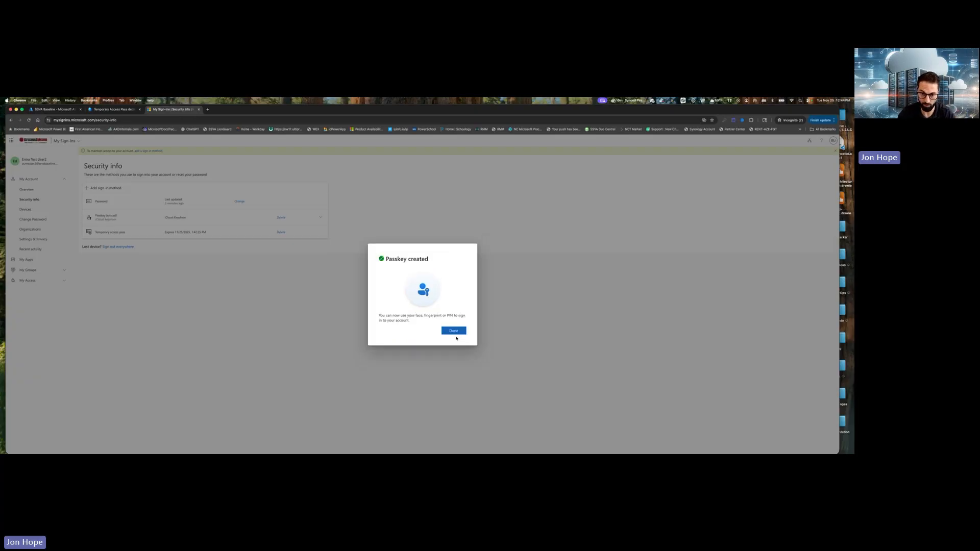
left_click(455, 331)
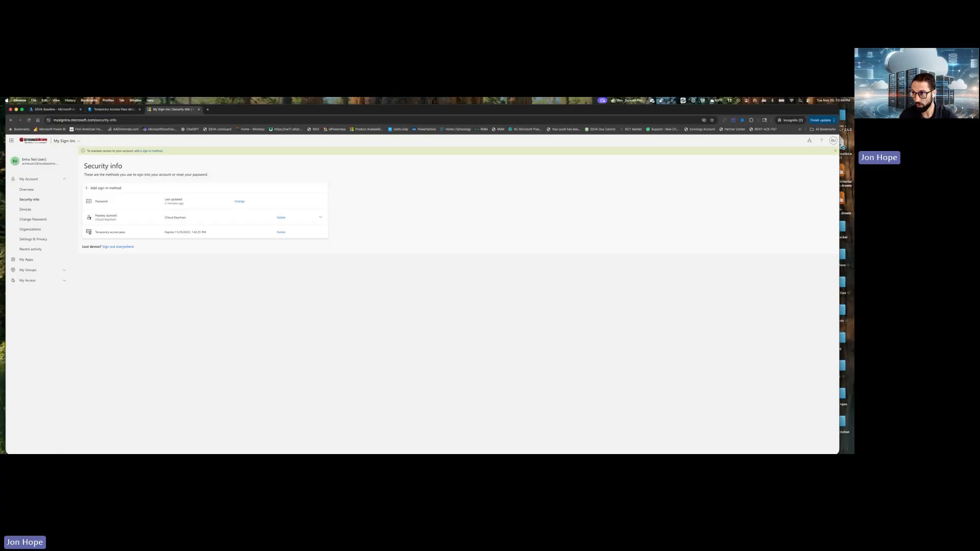
Open myapps.microsoft.com in a new tab and start signing in with the face, fingerprint, PIN or security key option.
left_click(208, 109)
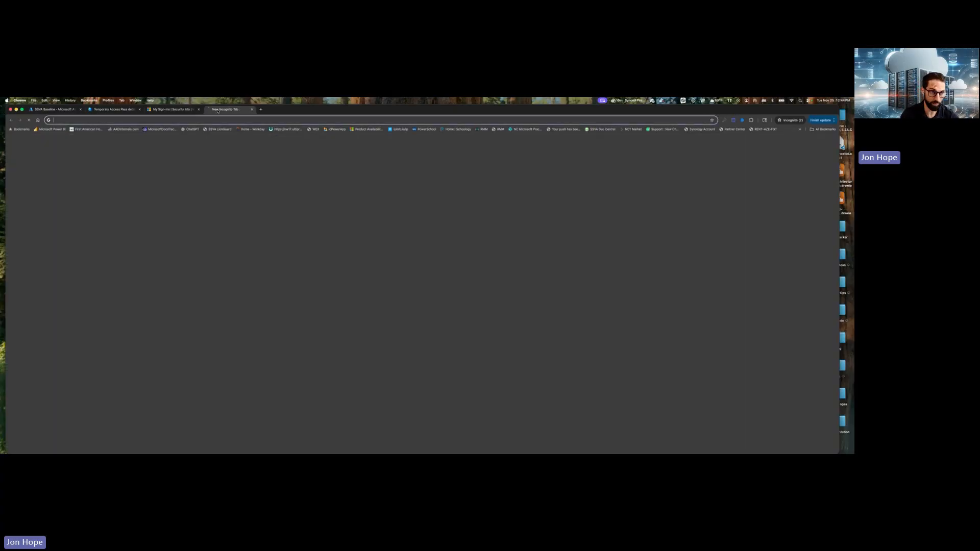
type("myapps.microsoft.com")
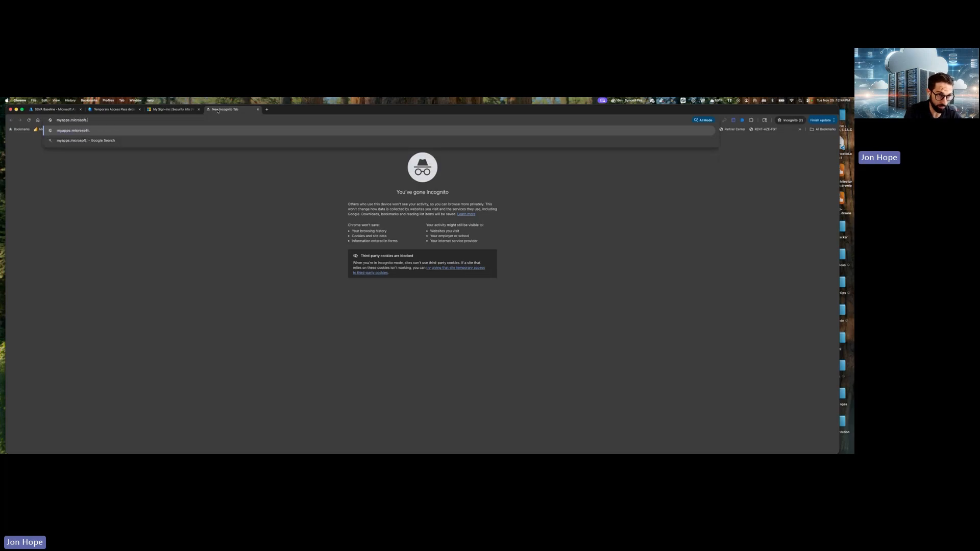
key("Return")
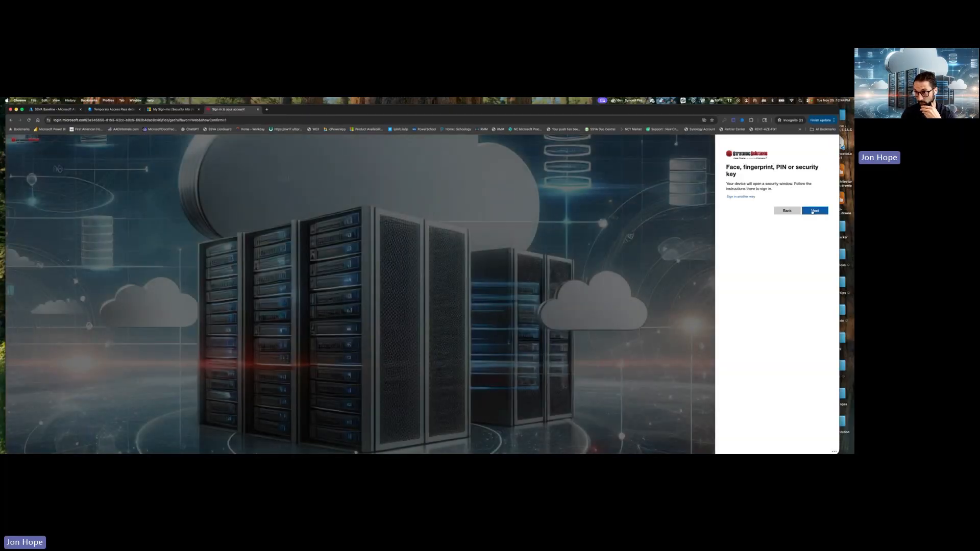
left_click(812, 211)
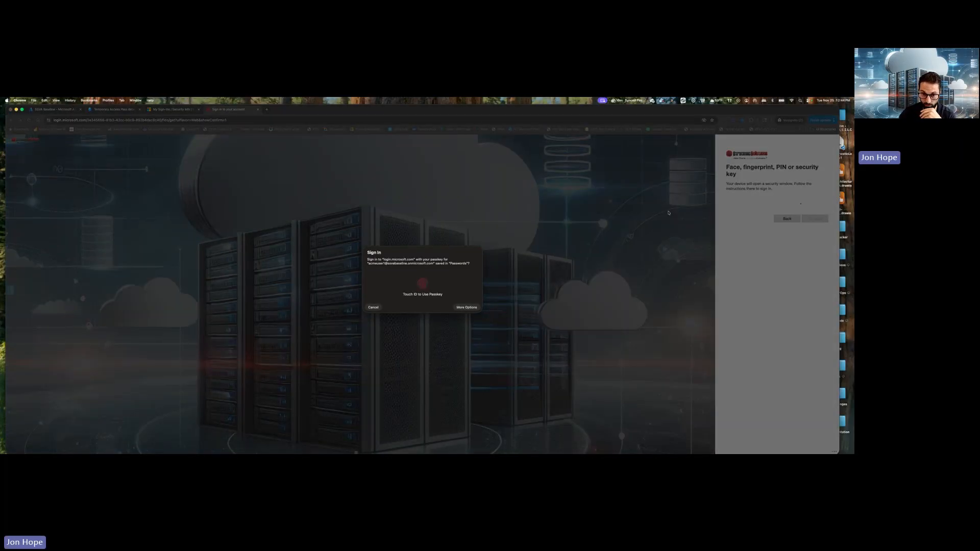